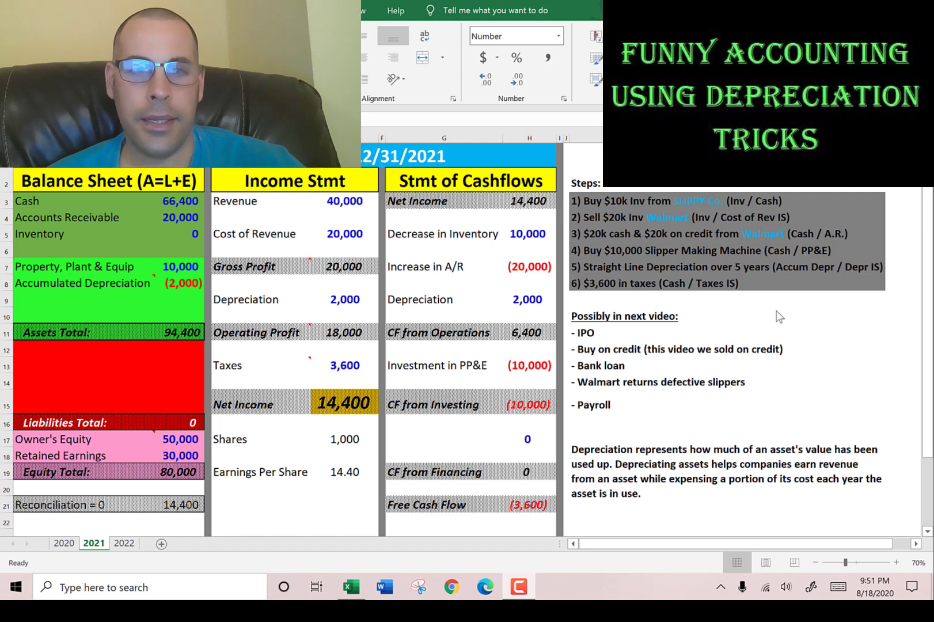
View the 2020 financial statements and return to the 2021 sheet.
key(ctrl+Page_Up)
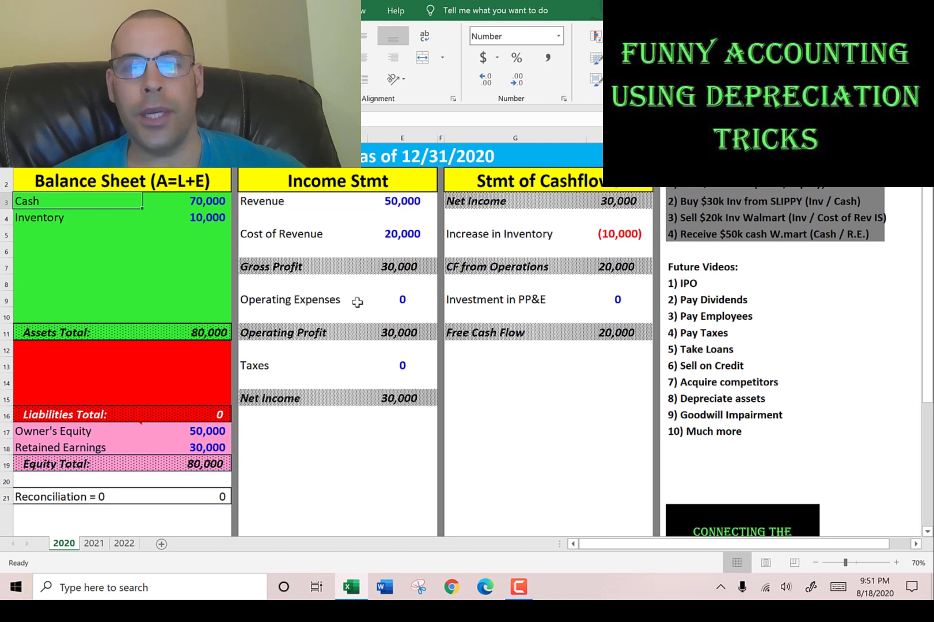
click(95, 543)
mouse_move(276, 362)
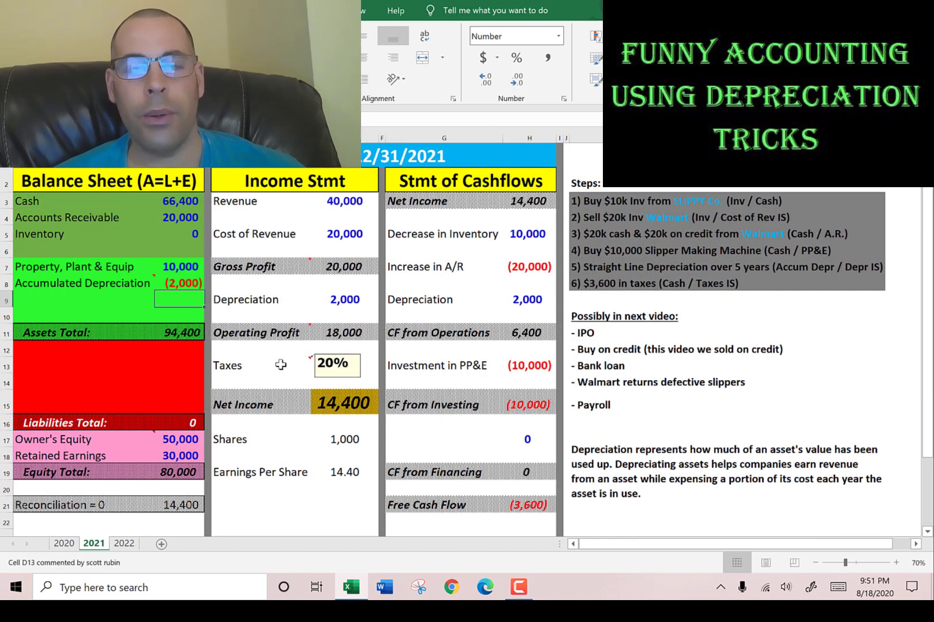
Examine the slipper machine purchase step, the accumulated depreciation cell and the written definition of depreciation on the 2021 sheet.
click(610, 250)
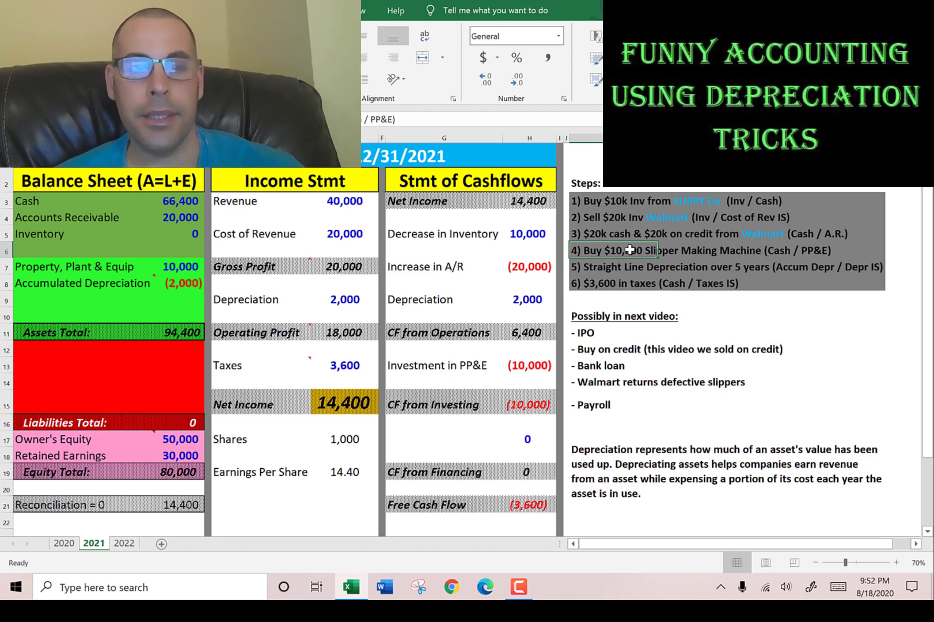
click(169, 282)
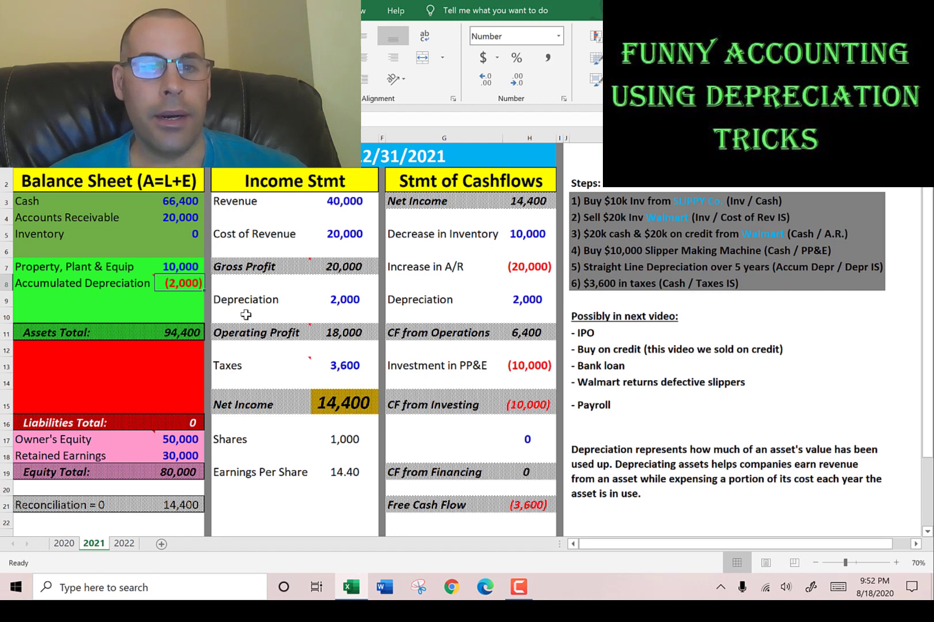
click(586, 442)
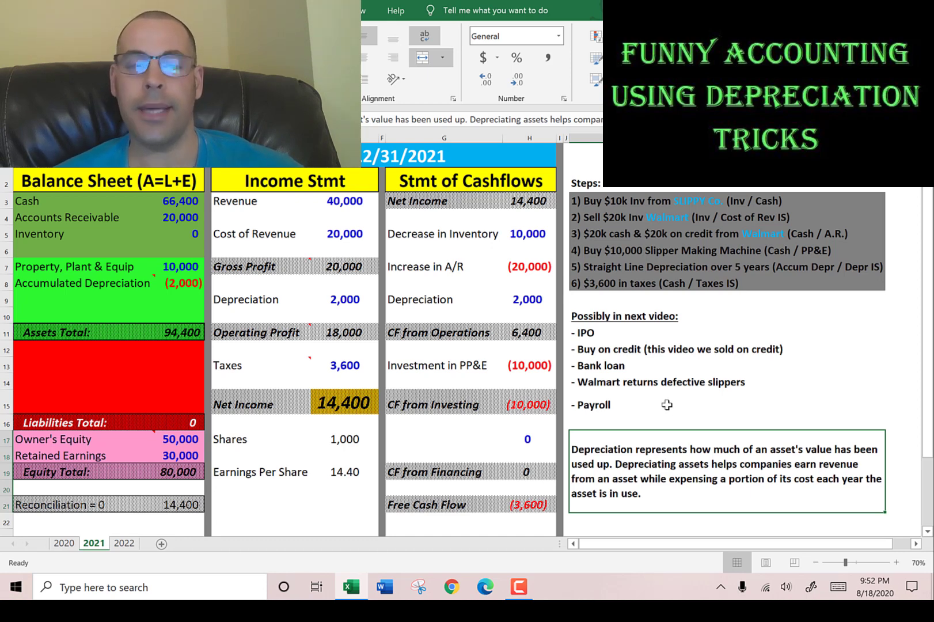
click(92, 302)
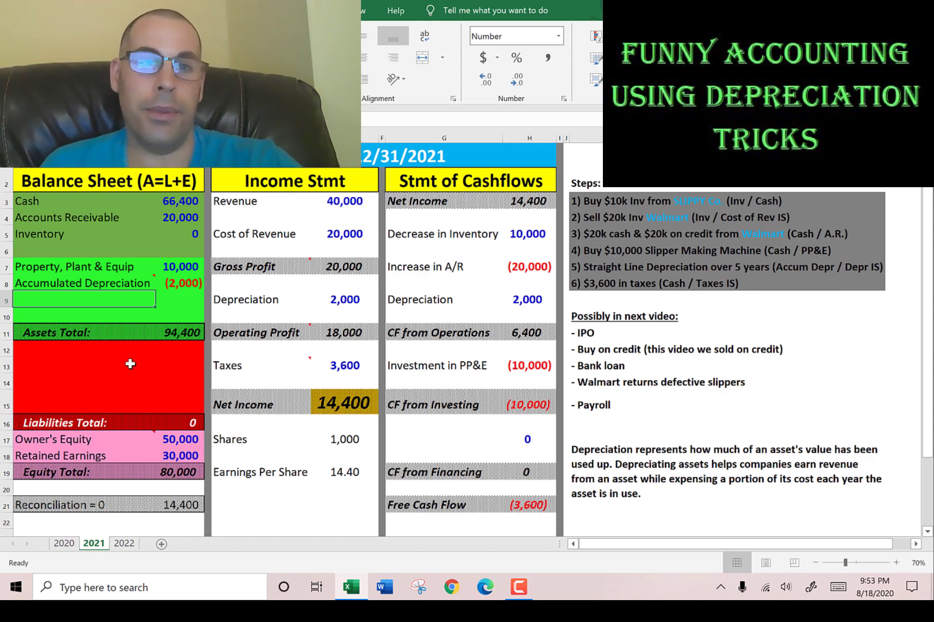
Compare Property, Plant & Equip and its accumulated depreciation with the depreciation expense on the 2021 income statement.
key(Up)
key(Up)
click(182, 265)
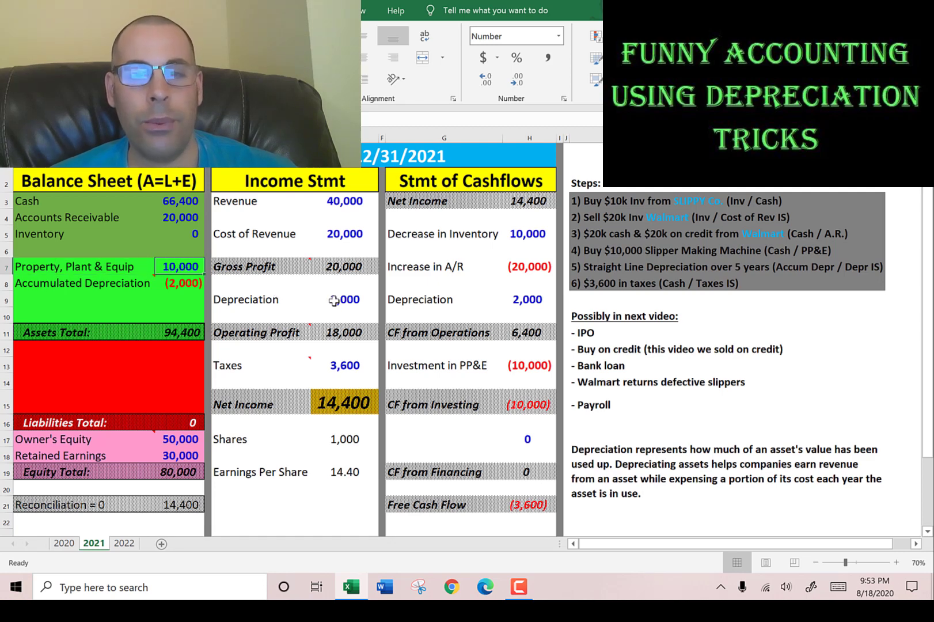
click(356, 299)
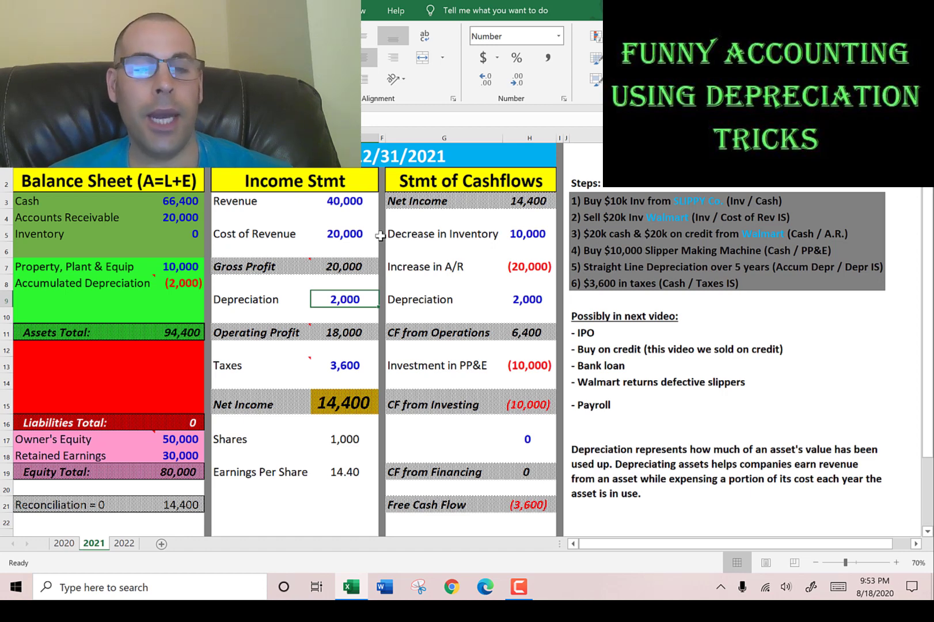
click(187, 283)
click(349, 299)
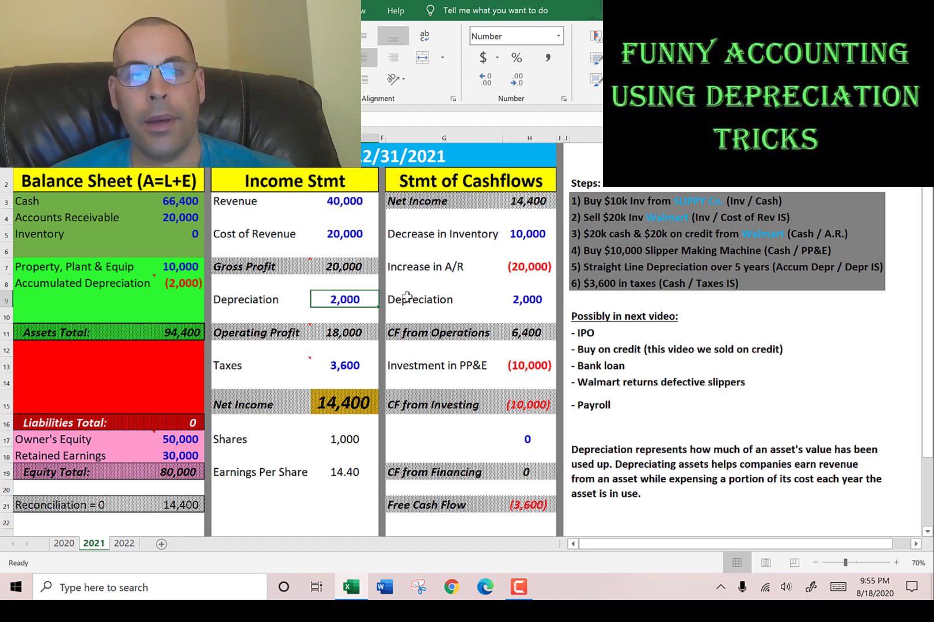
click(163, 284)
mouse_move(217, 351)
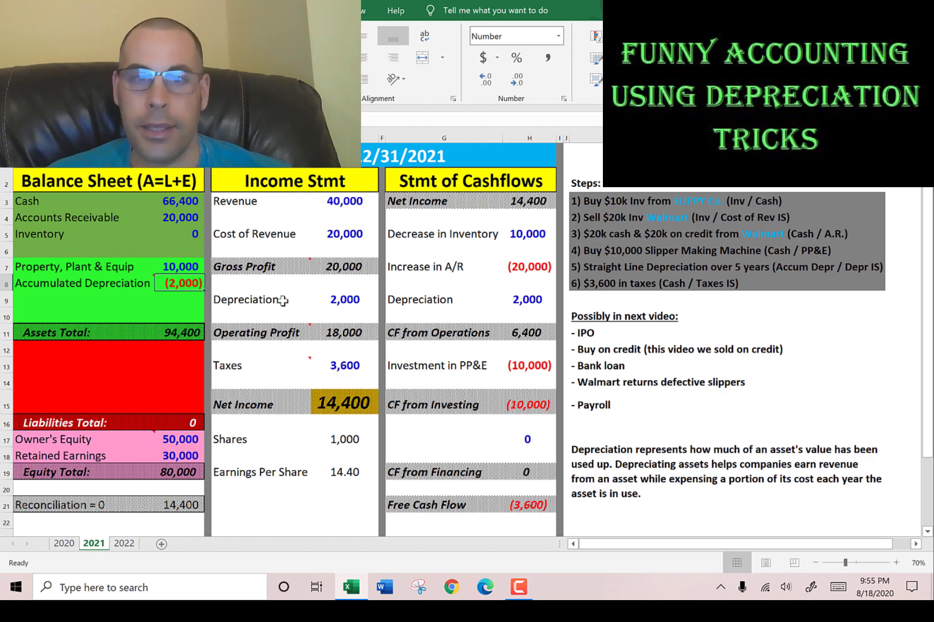
Examine the 2021 income statement from gross profit through depreciation, operating profit, taxes and net income to earnings per share.
click(334, 266)
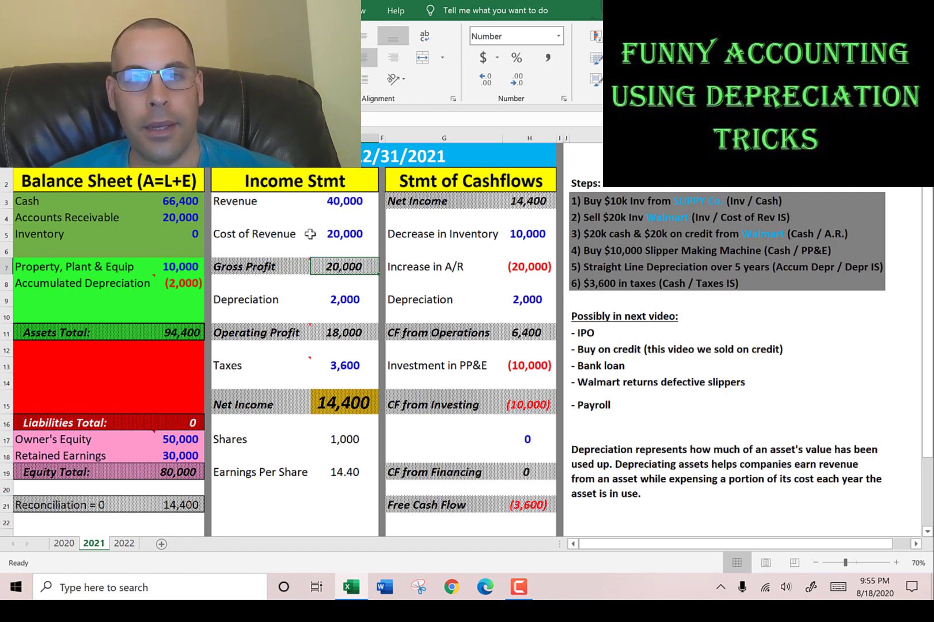
click(342, 303)
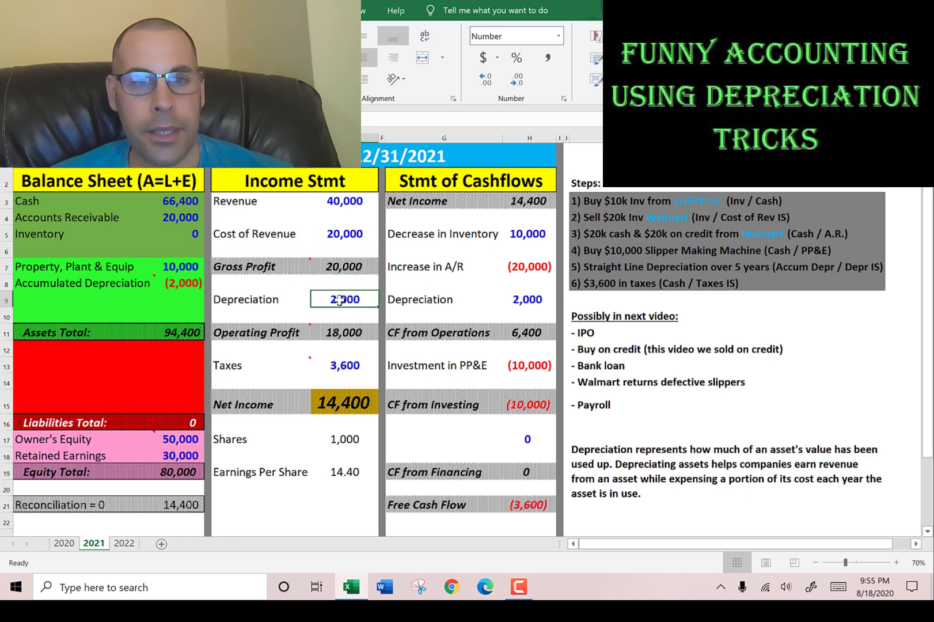
click(343, 333)
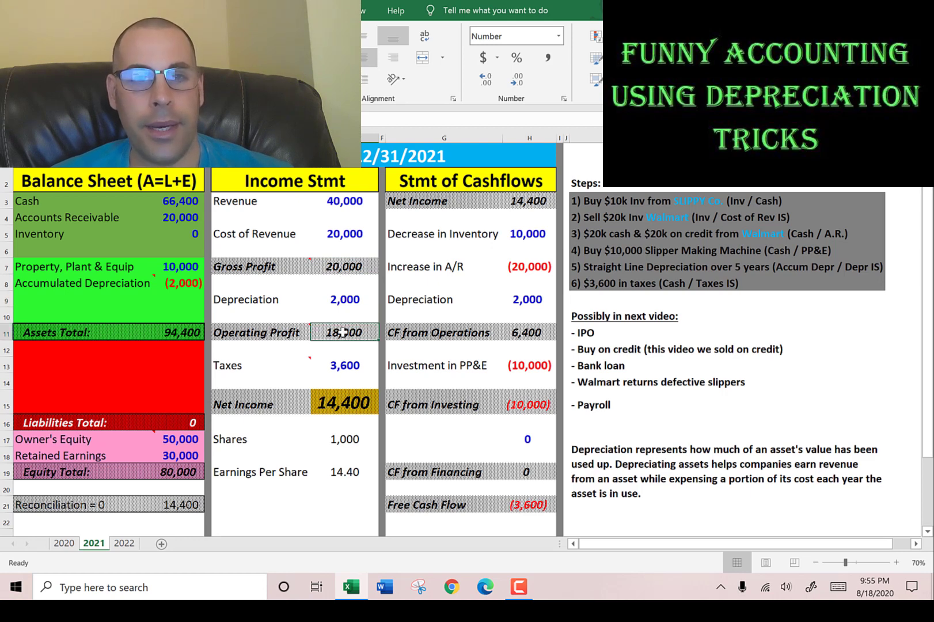
click(344, 366)
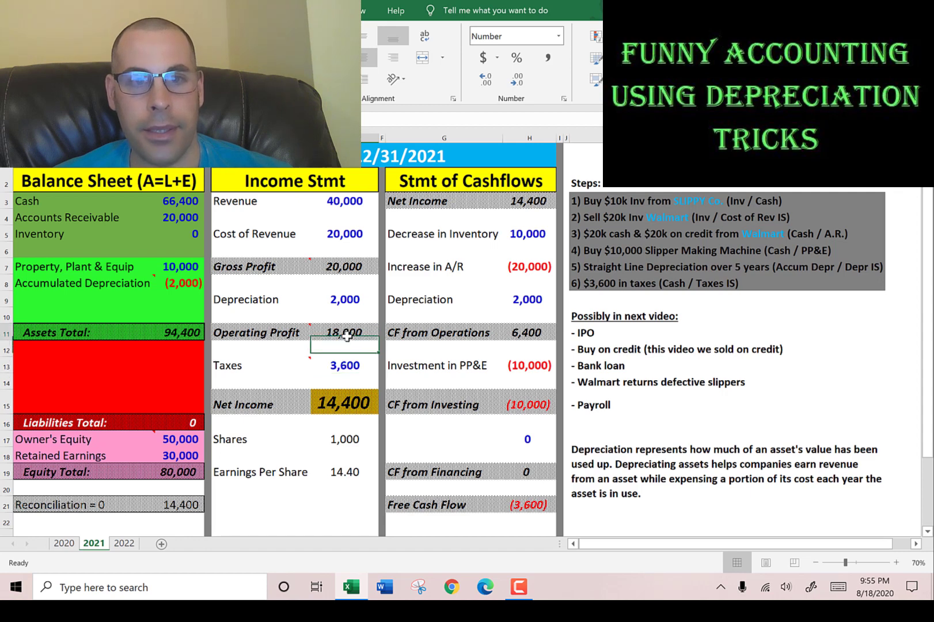
click(344, 330)
click(351, 362)
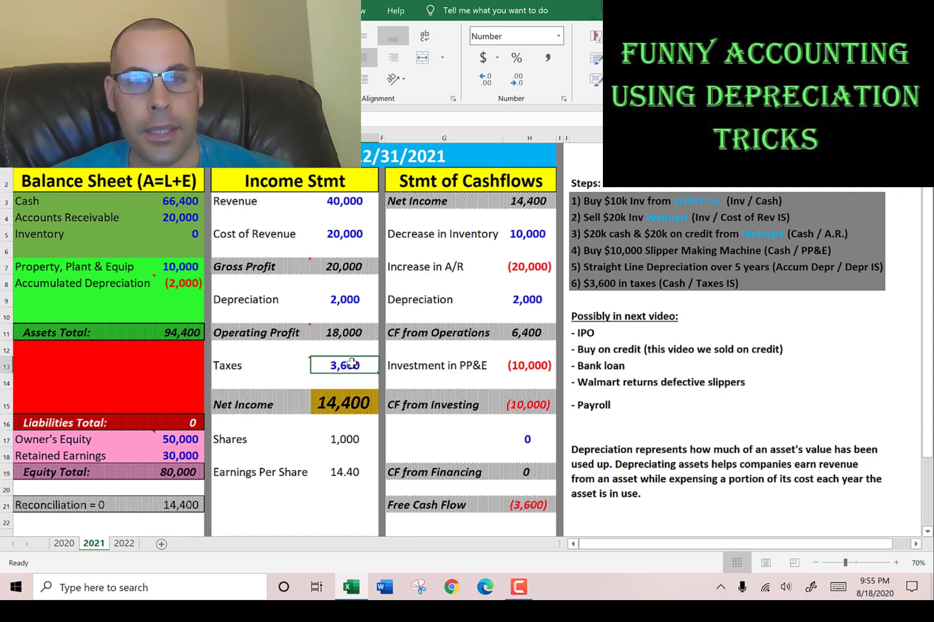
click(350, 401)
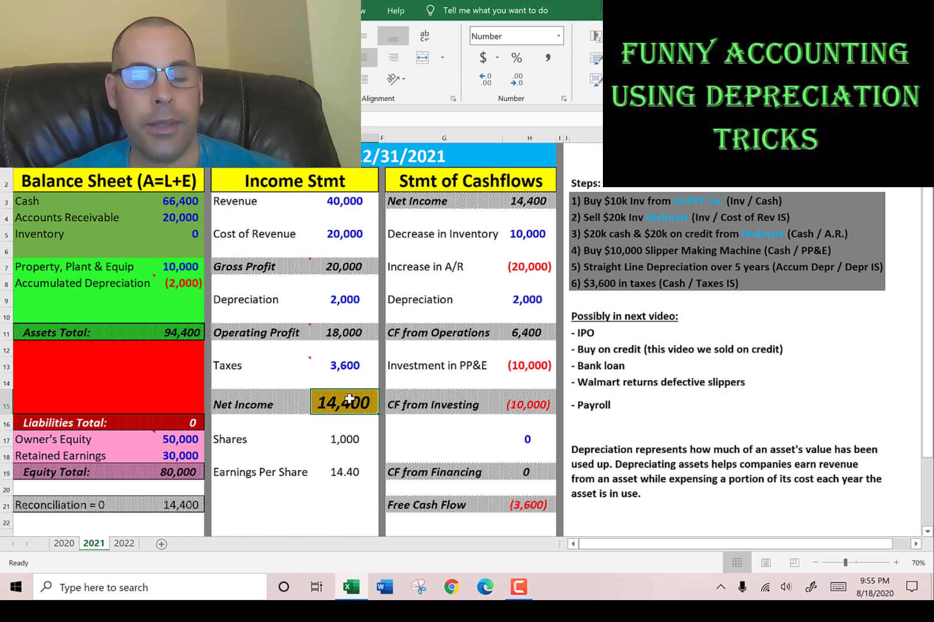
click(328, 438)
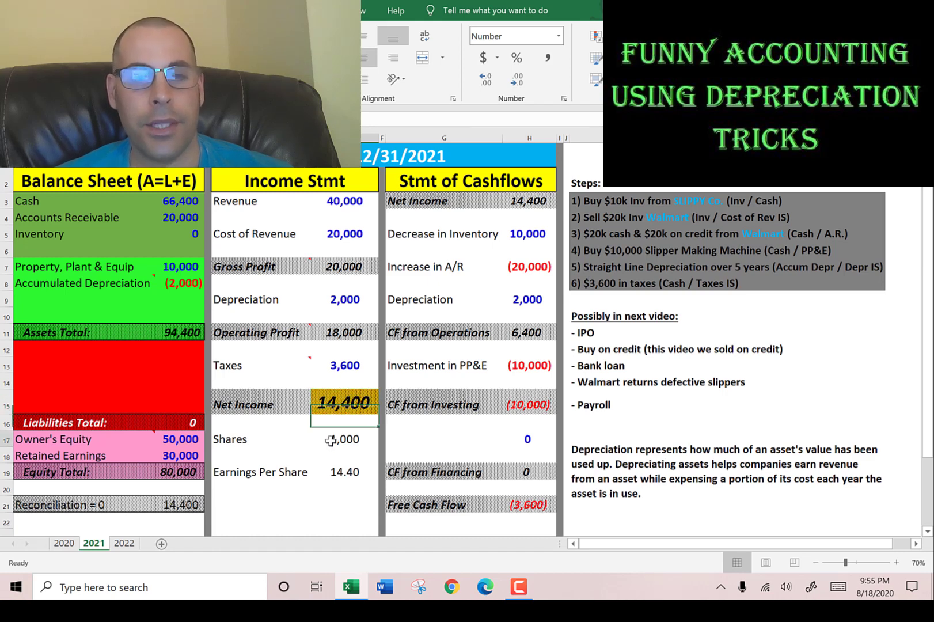
click(344, 471)
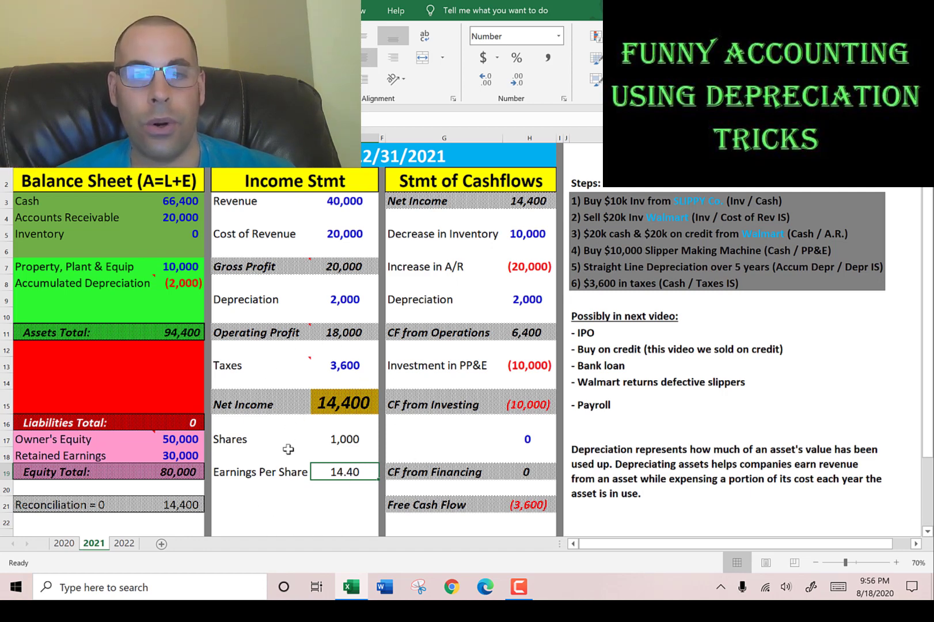
click(272, 389)
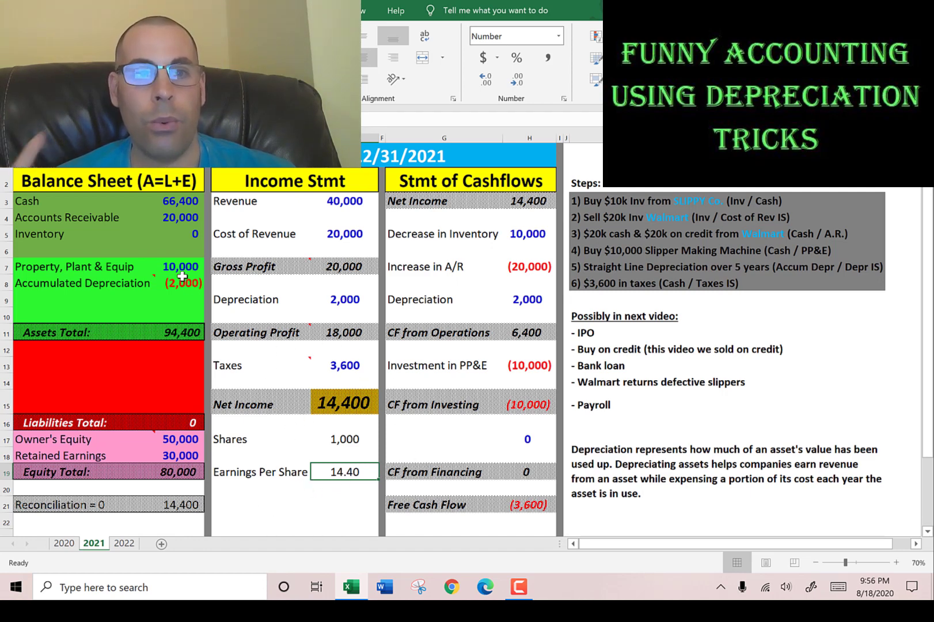
Try an accumulated depreciation of -1000 on the 2021 balance sheet and undo the change.
click(178, 282)
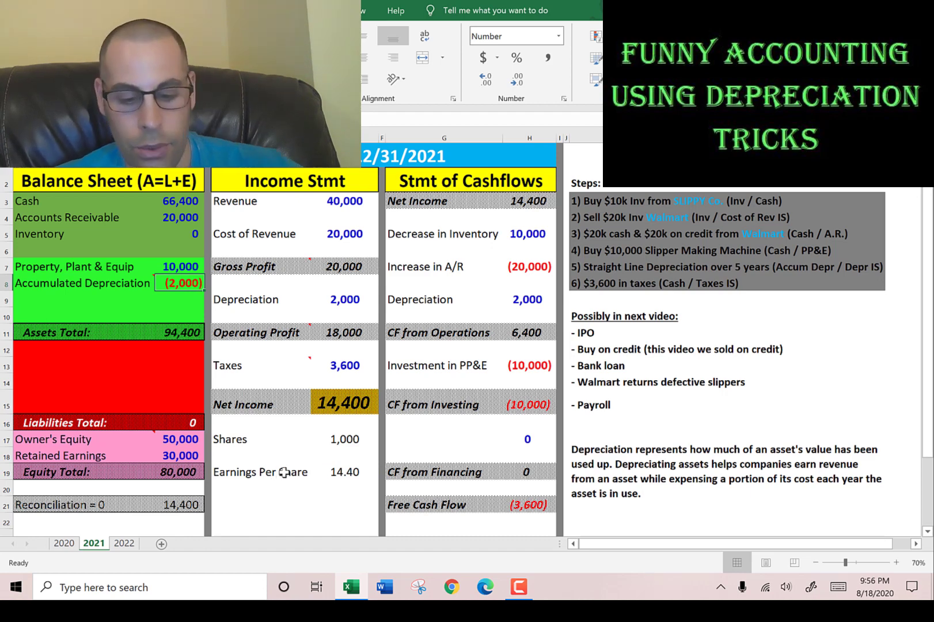
text(-1000)
key(Return)
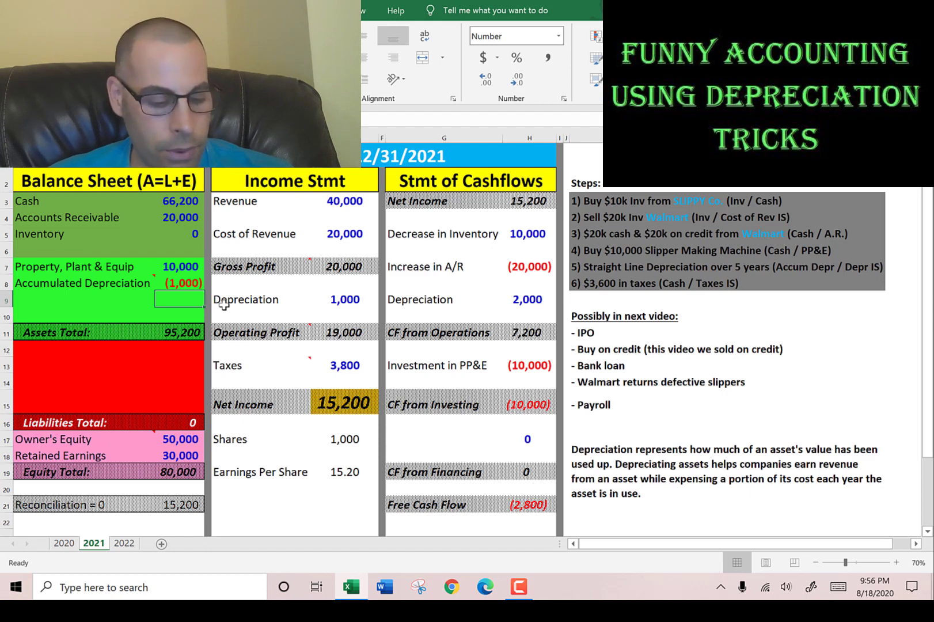
key(ctrl+z)
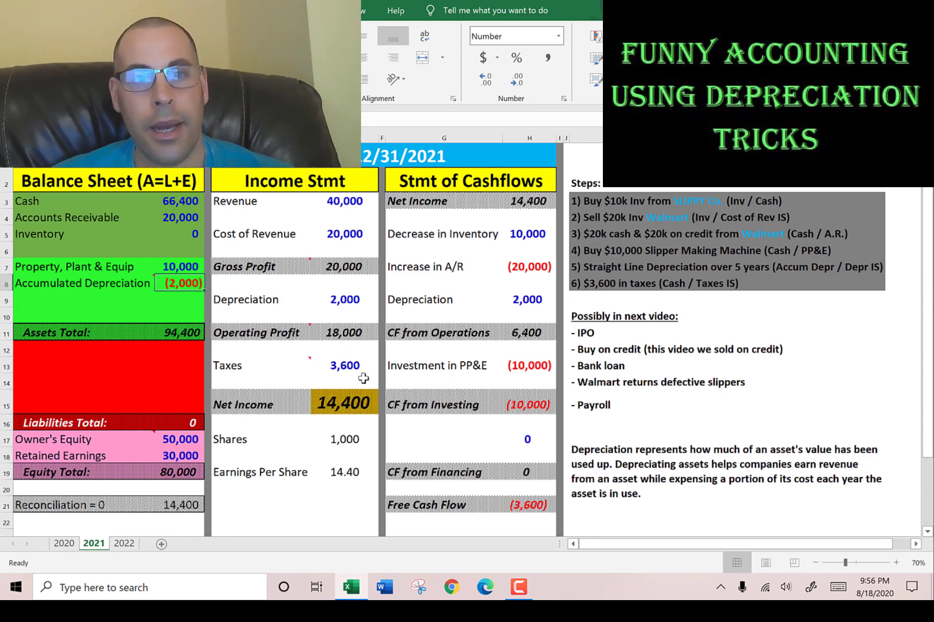
Check the 2021 taxes, and set accumulated depreciation on the balance sheet to -1000.
click(344, 364)
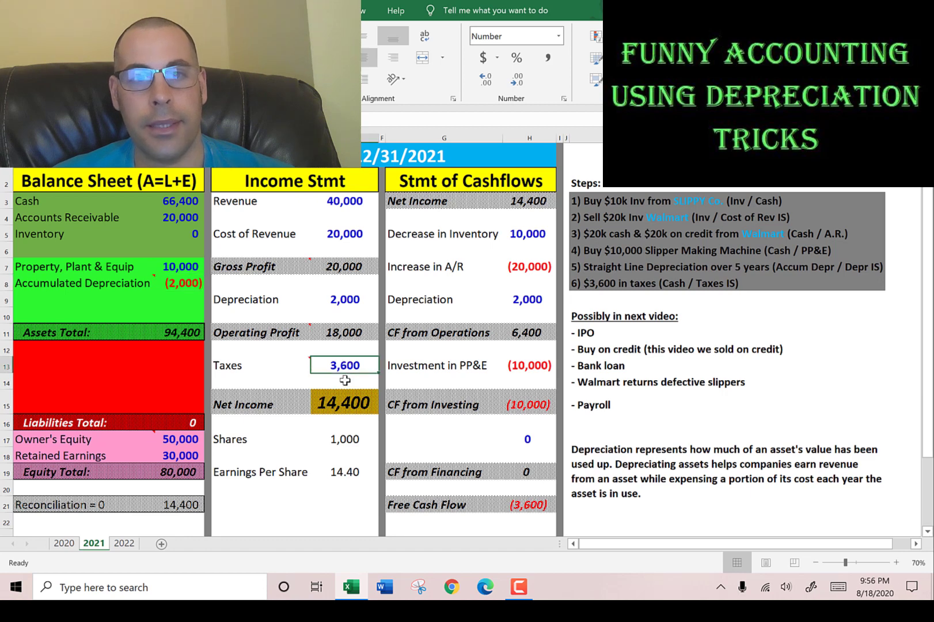
click(188, 283)
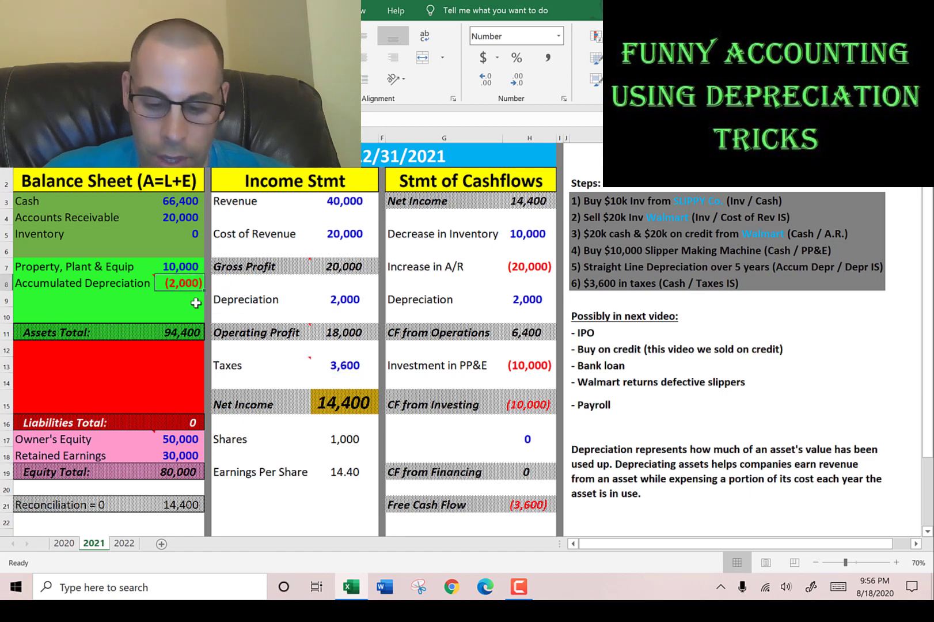
text(-1000)
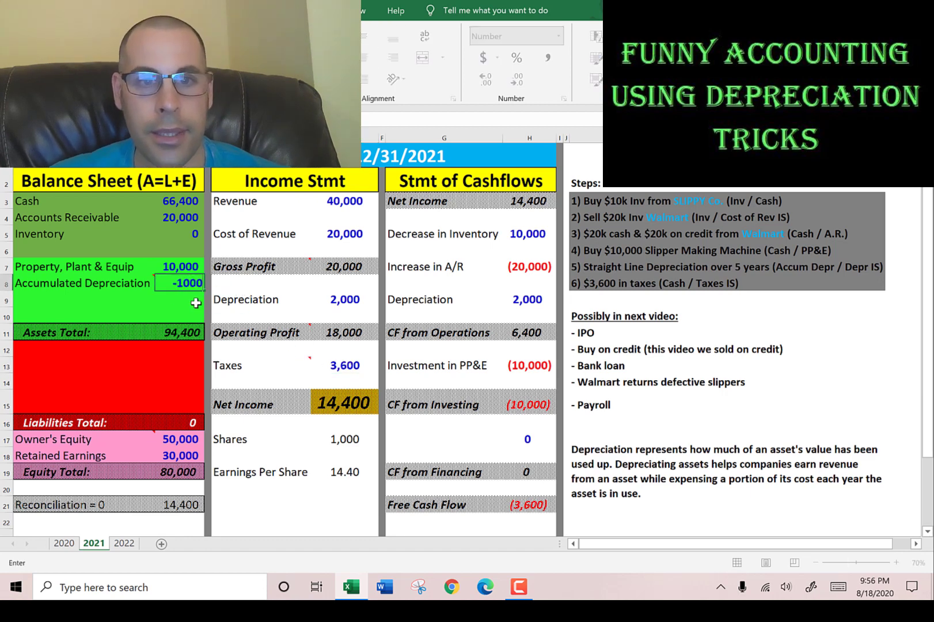
key(Return)
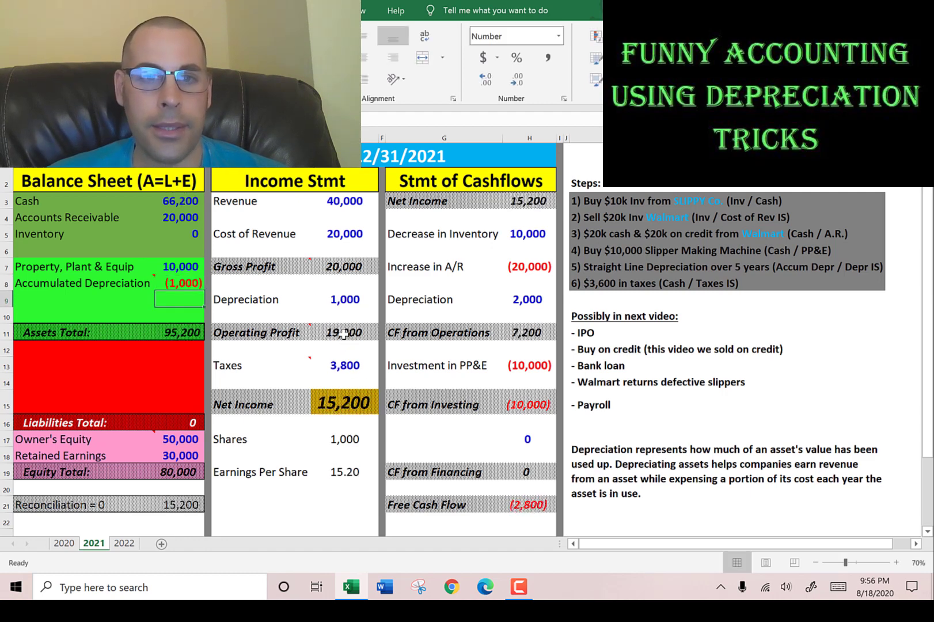
Examine the recalculated taxes, net income, shares and earnings per share, along with Property, Plant & Equip.
click(344, 364)
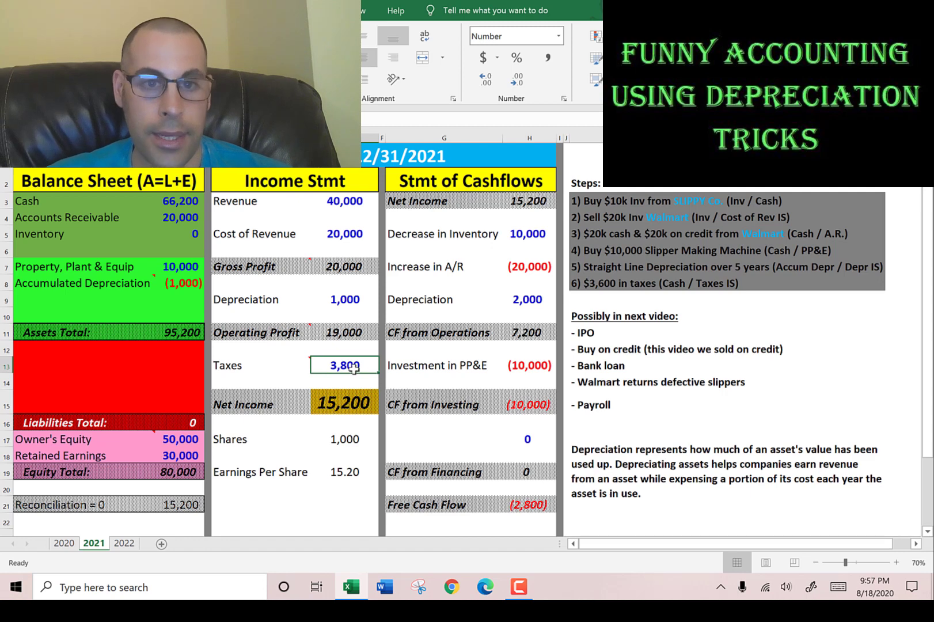
click(344, 402)
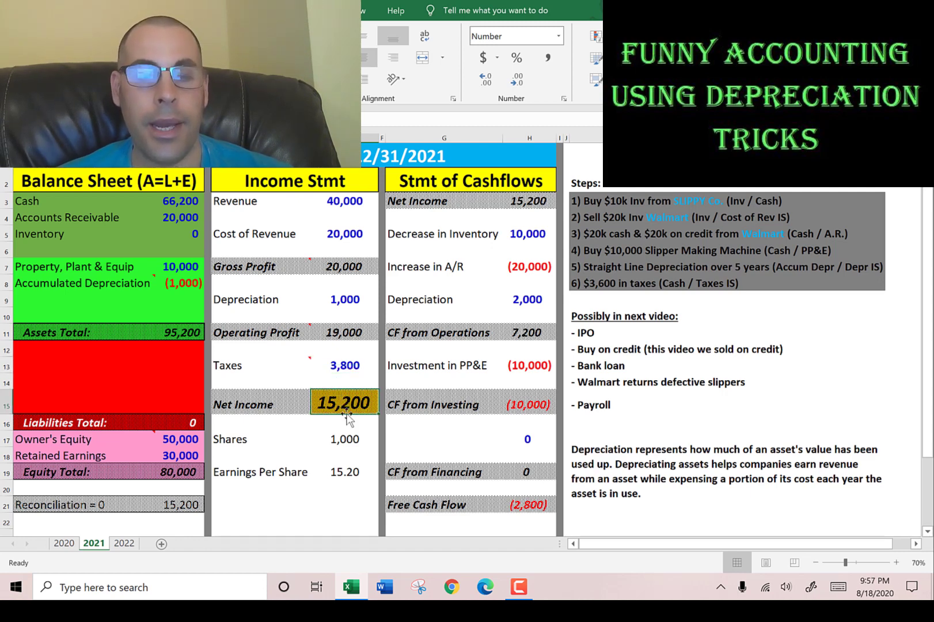
click(346, 437)
click(352, 472)
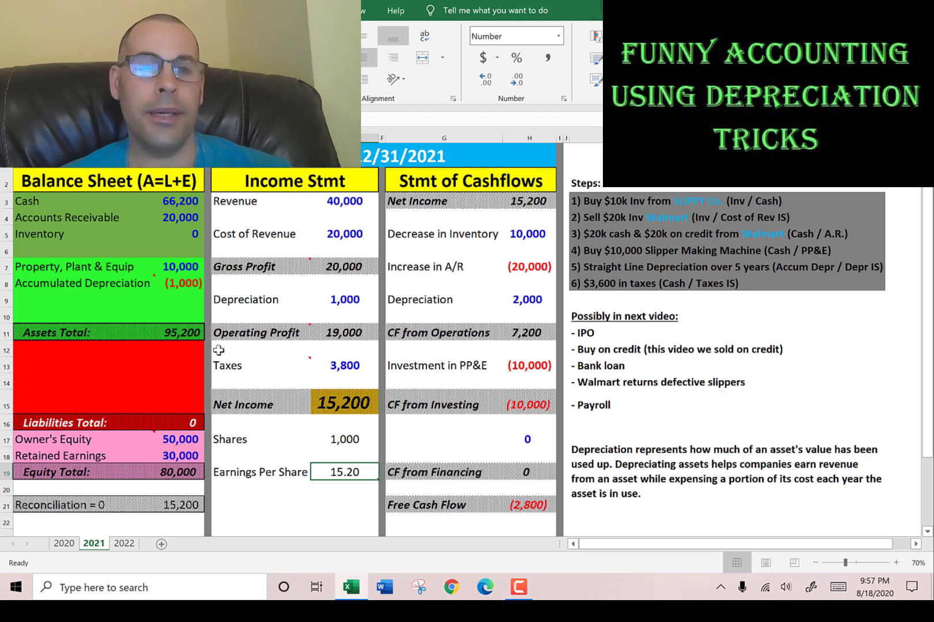
click(182, 264)
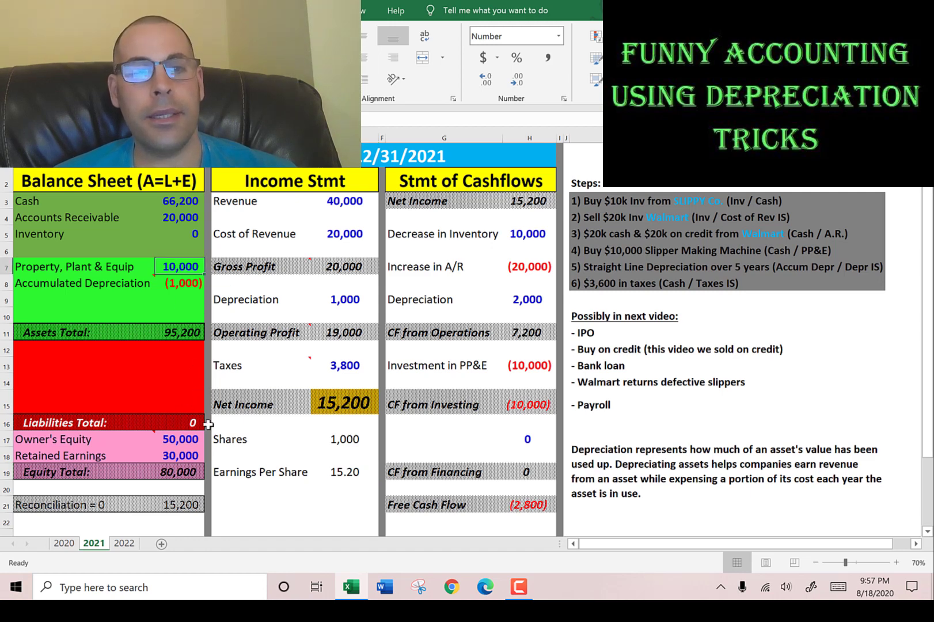
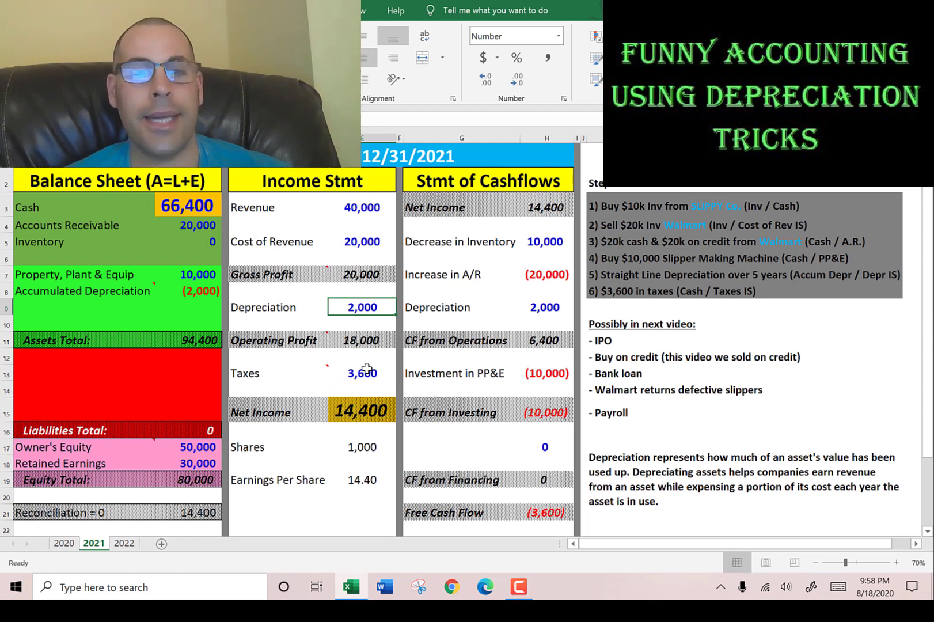
Set accumulated depreciation on the 2021 balance sheet to -5000.
key(Up)
key(Left)
key(Left)
key(Left)
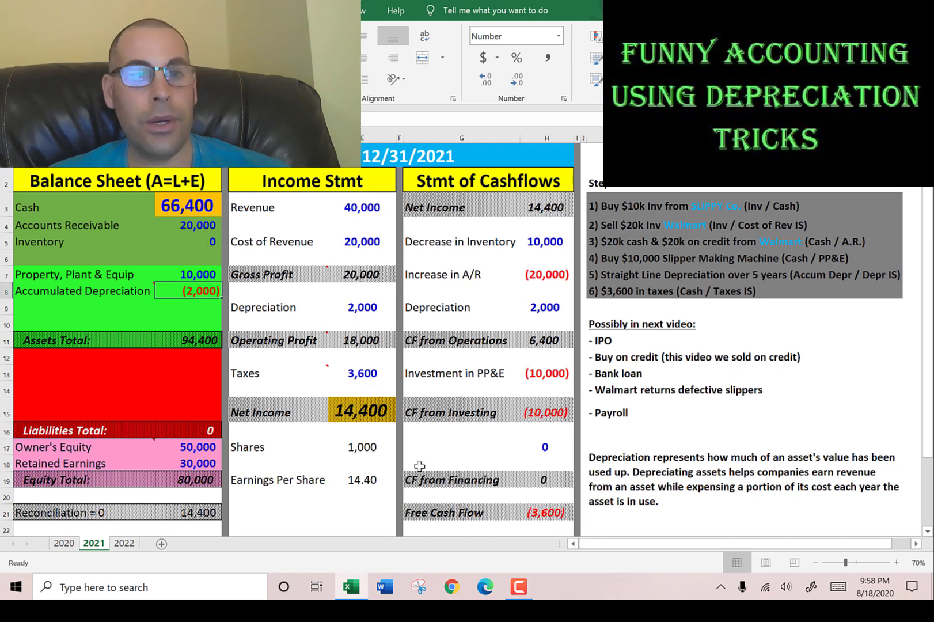
text(-)
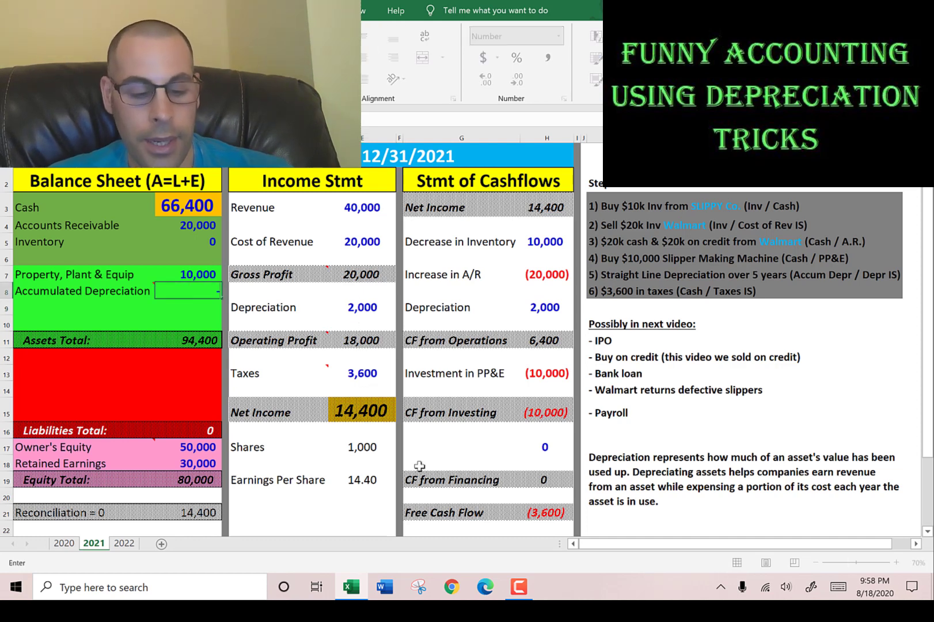
text(5000)
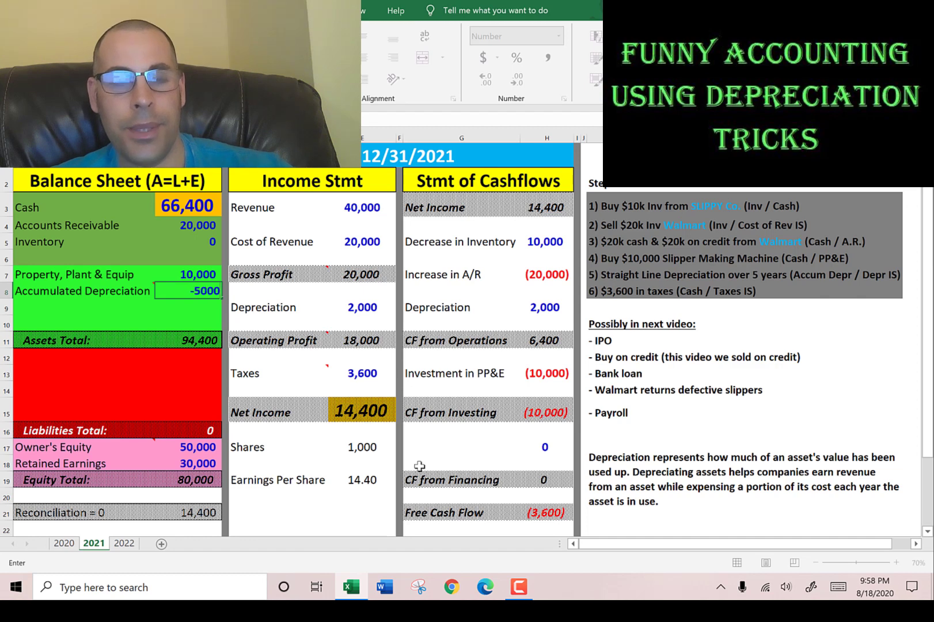
key(Return)
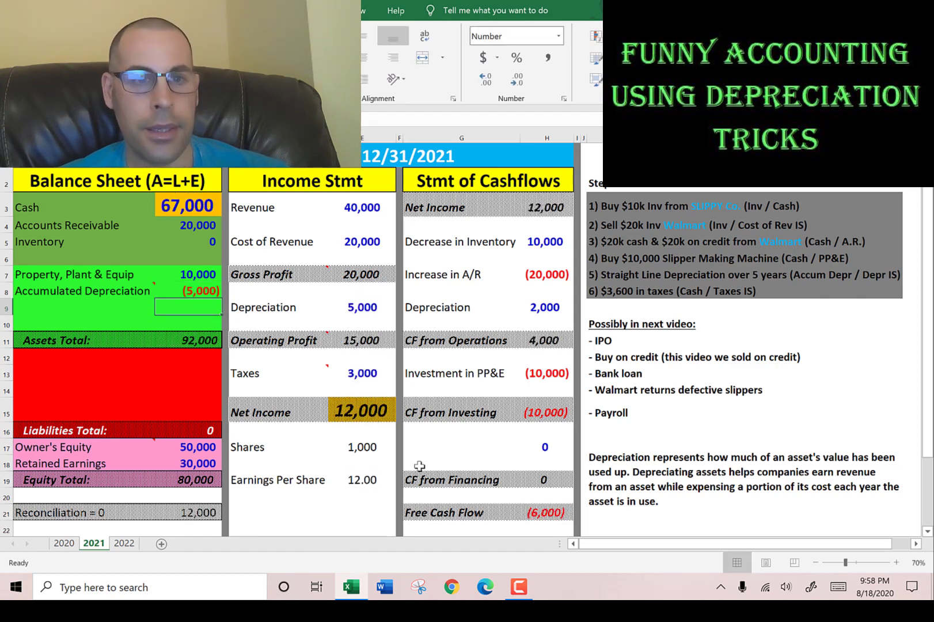
Undo the last accumulated depreciation change on the 2021 balance sheet to compare Cash, and set accumulated depreciation back to -5000.
key(ctrl+z)
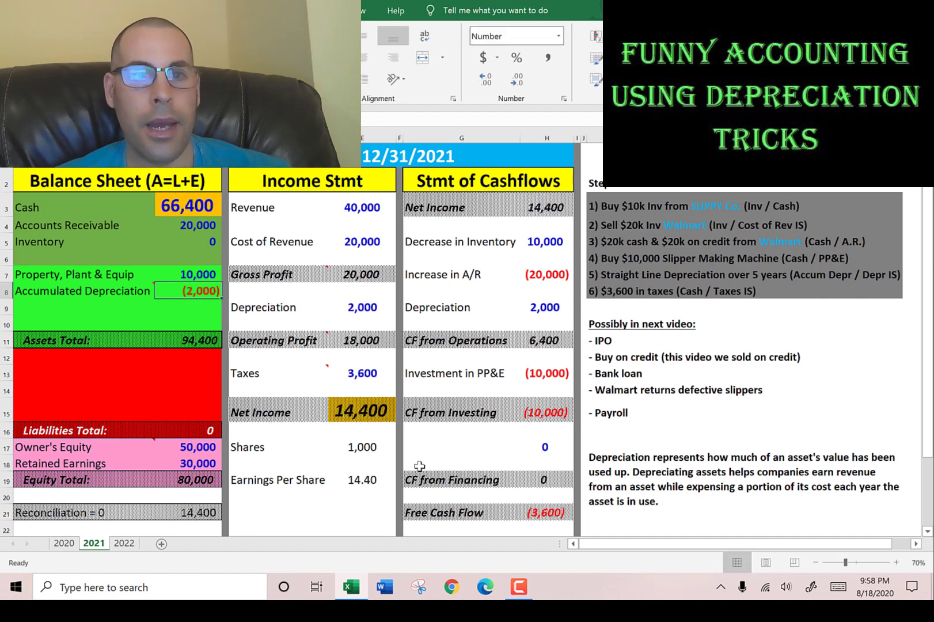
click(184, 199)
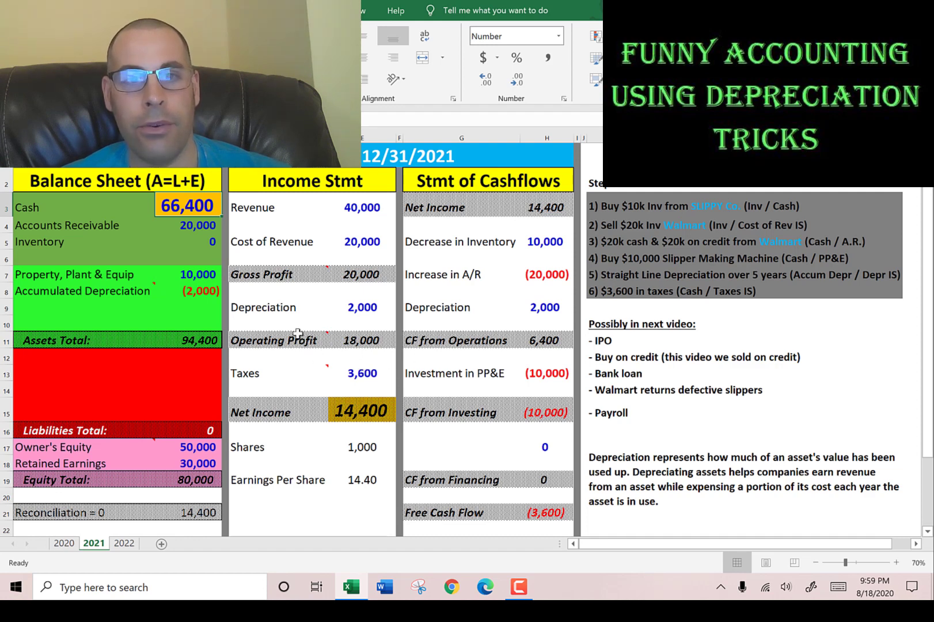
click(204, 288)
text(-5000)
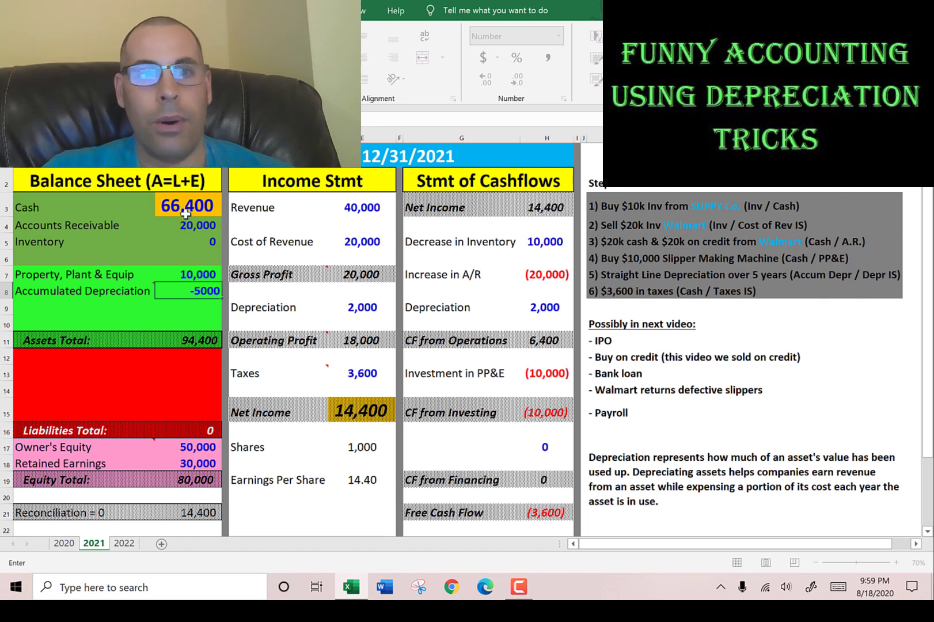
key(Return)
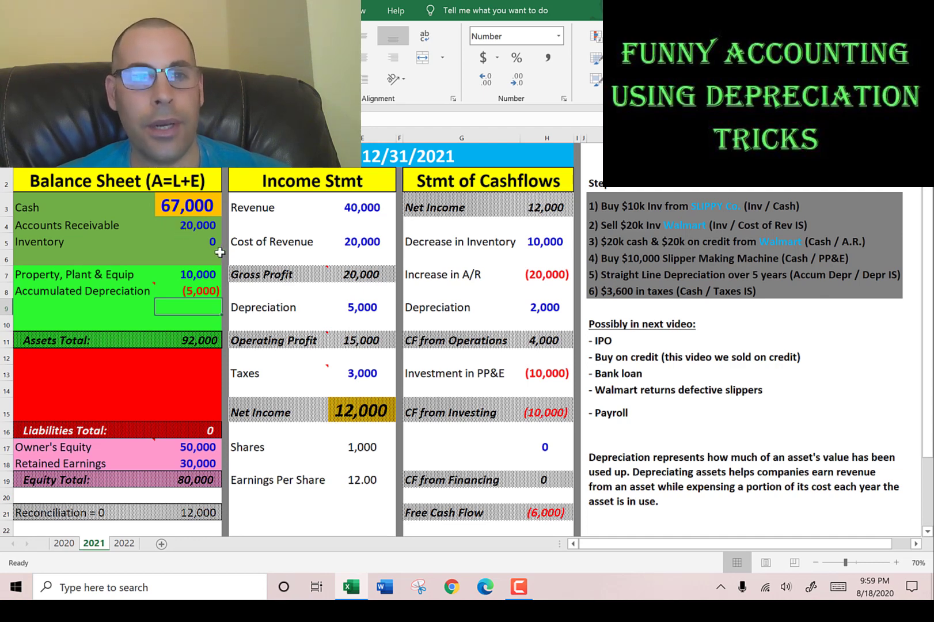
Examine the recalculated cash, depreciation, operating profit and taxes for 2021, along with accumulated depreciation and Property, Plant & Equip.
click(194, 209)
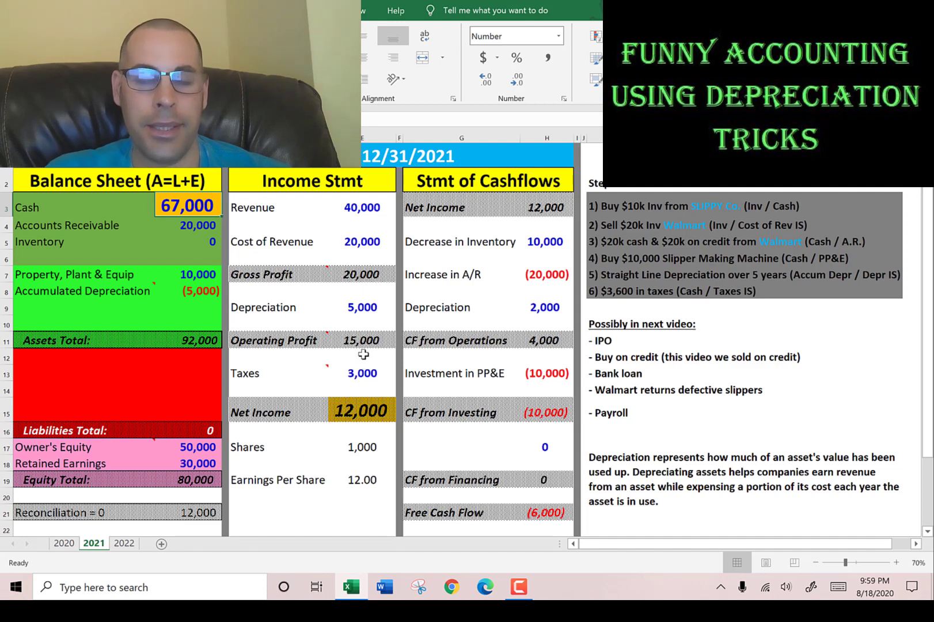
click(353, 307)
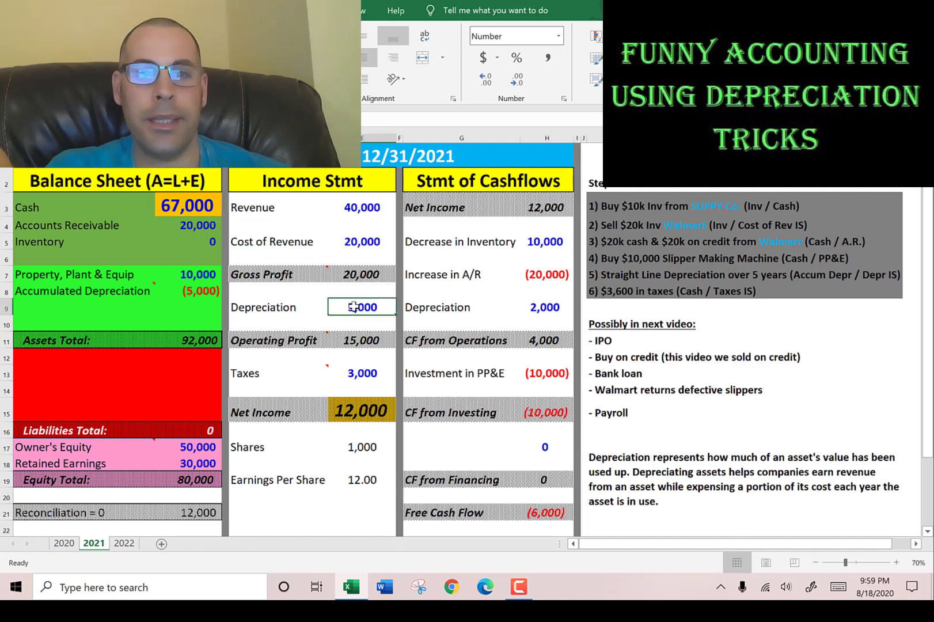
click(363, 341)
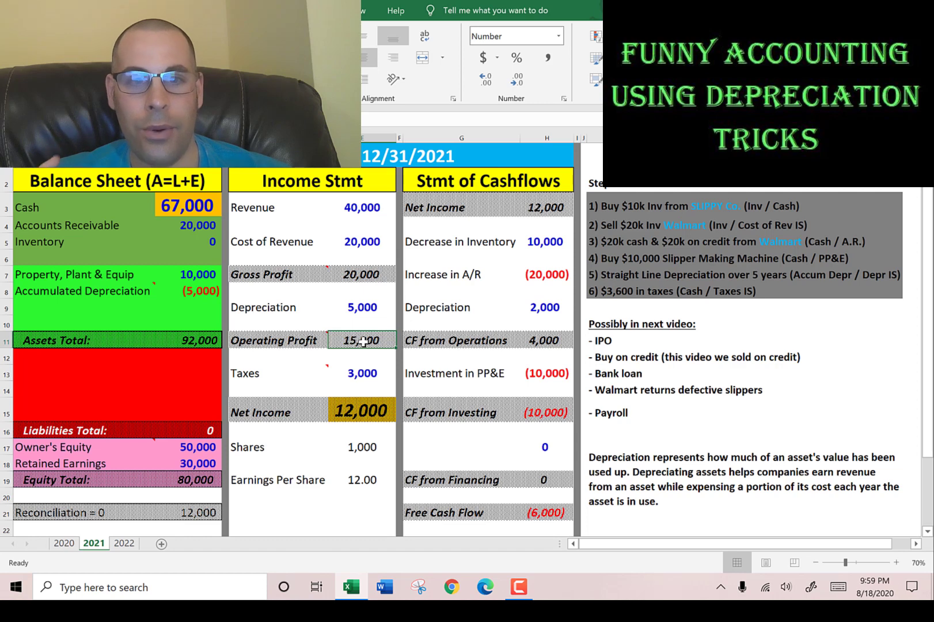
click(360, 373)
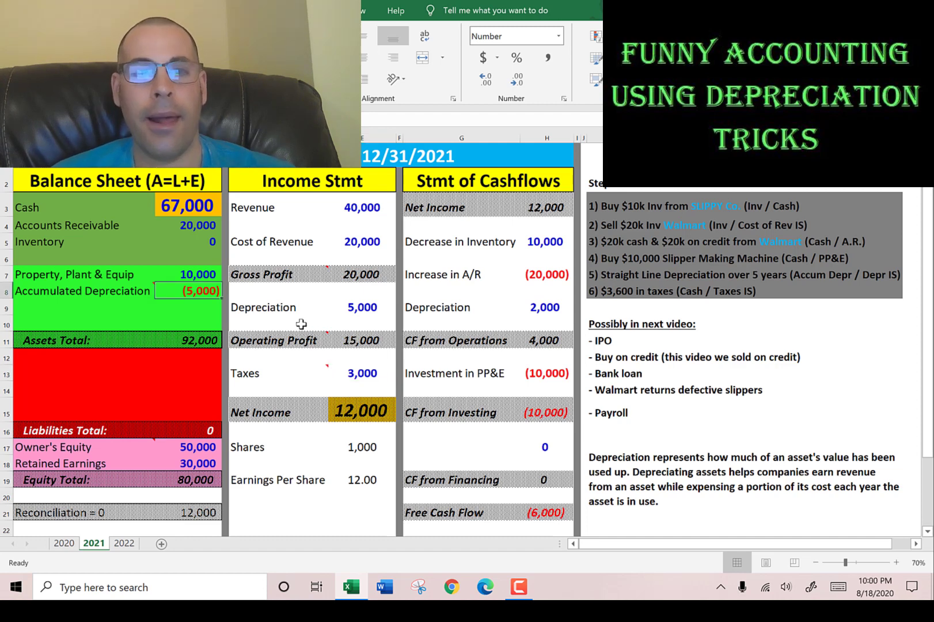
click(196, 299)
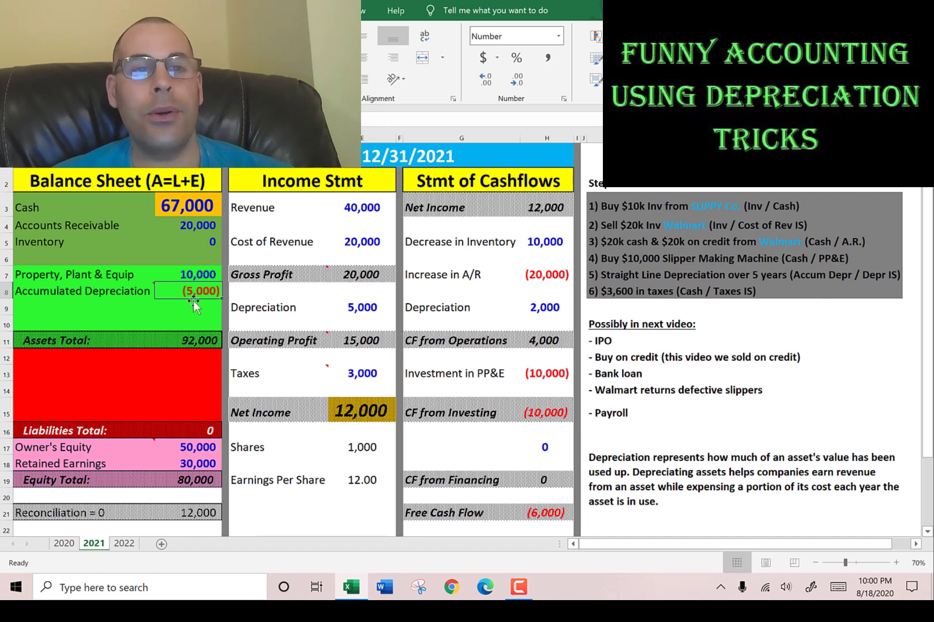
click(193, 275)
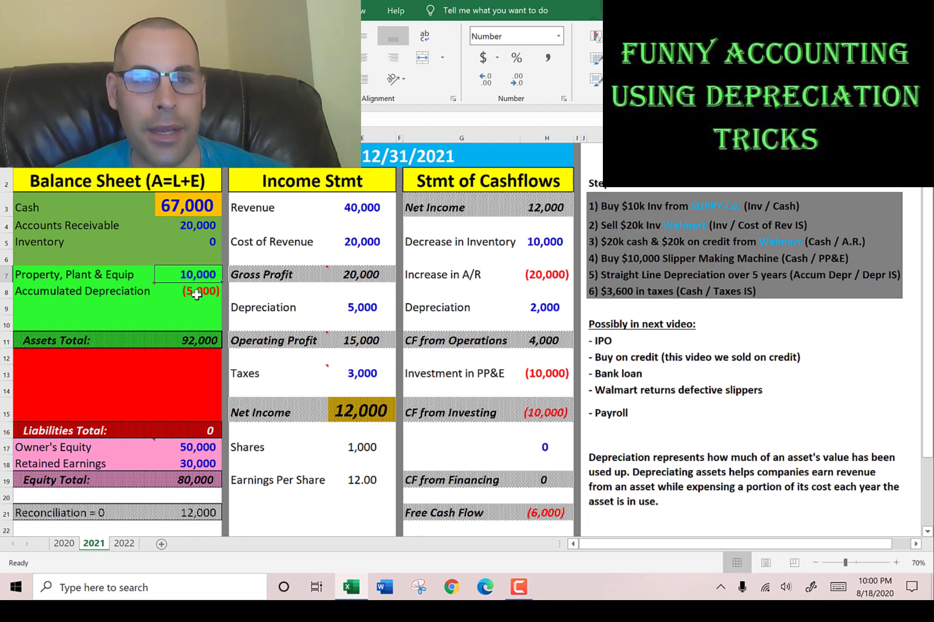
Set accumulated depreciation on the 2021 balance sheet to -2000.
key(ctrl+c)
click(196, 293)
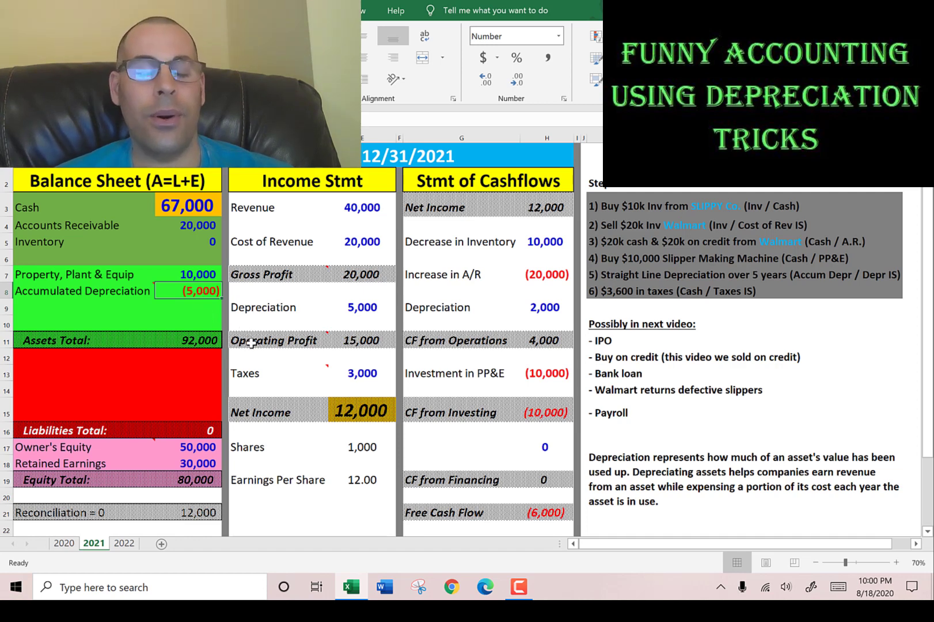
mouse_move(249, 338)
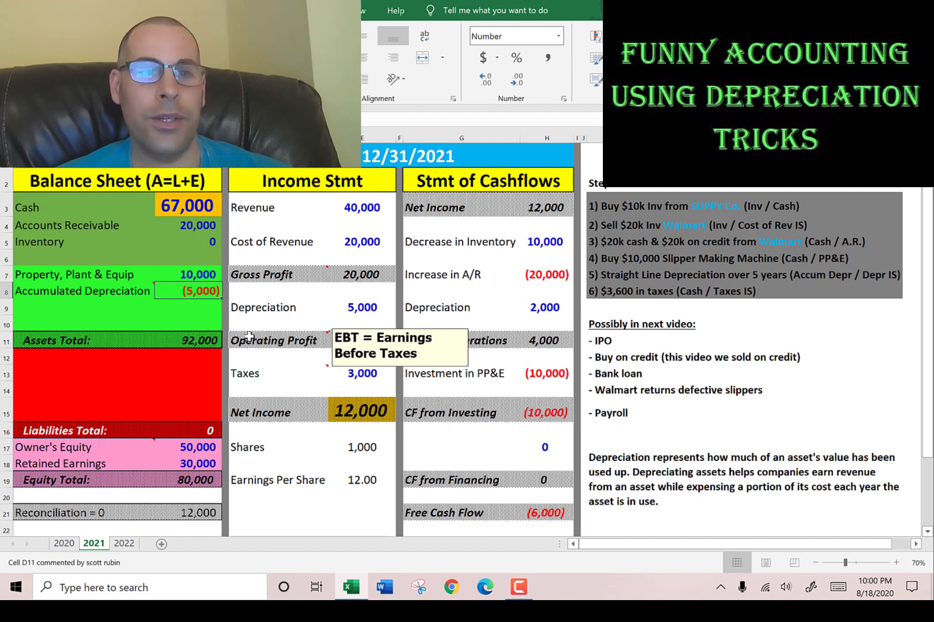
text(-2000)
key(Return)
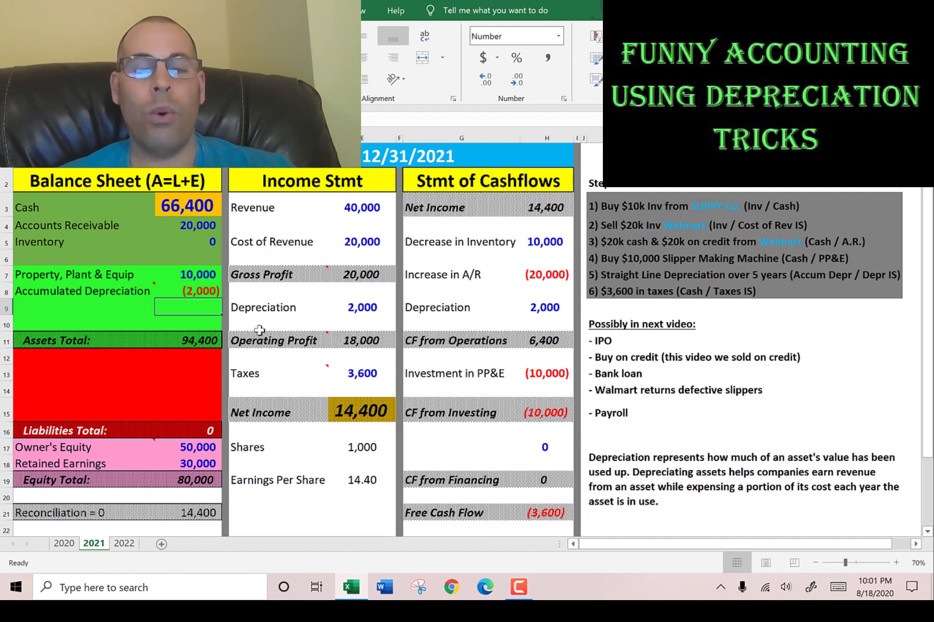